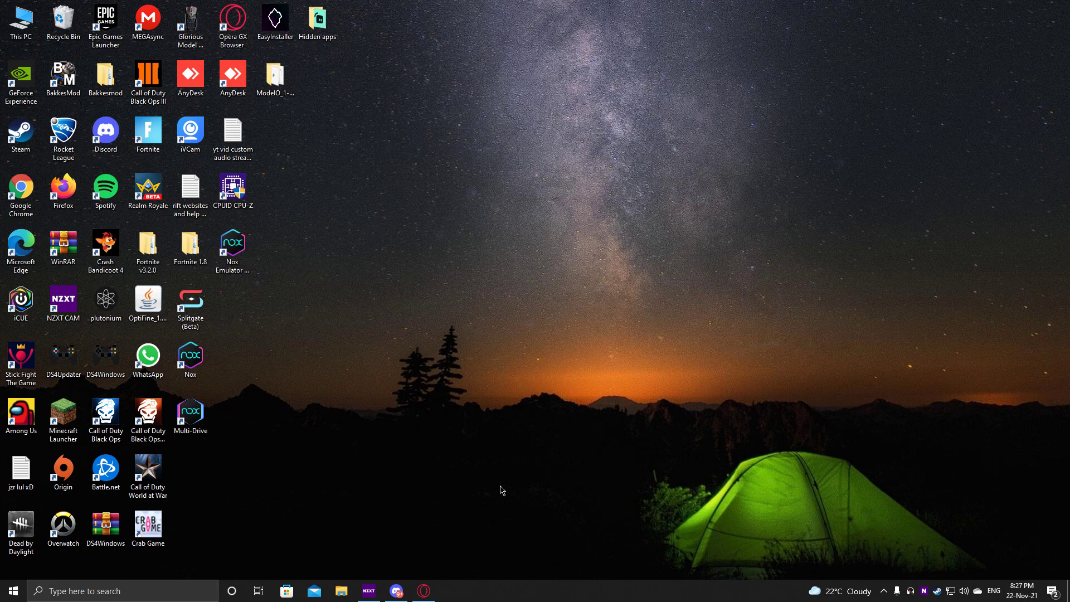
Step: Open Opera GX on the NoxPlayer website, then minimize it to reveal the desktop
left_click(433, 599)
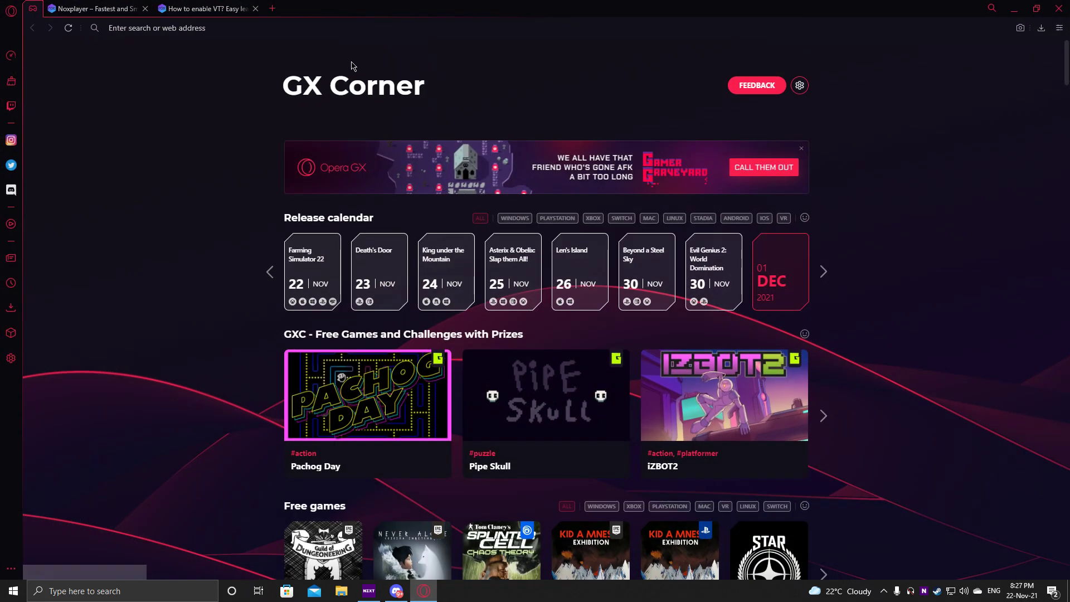
left_click(116, 7)
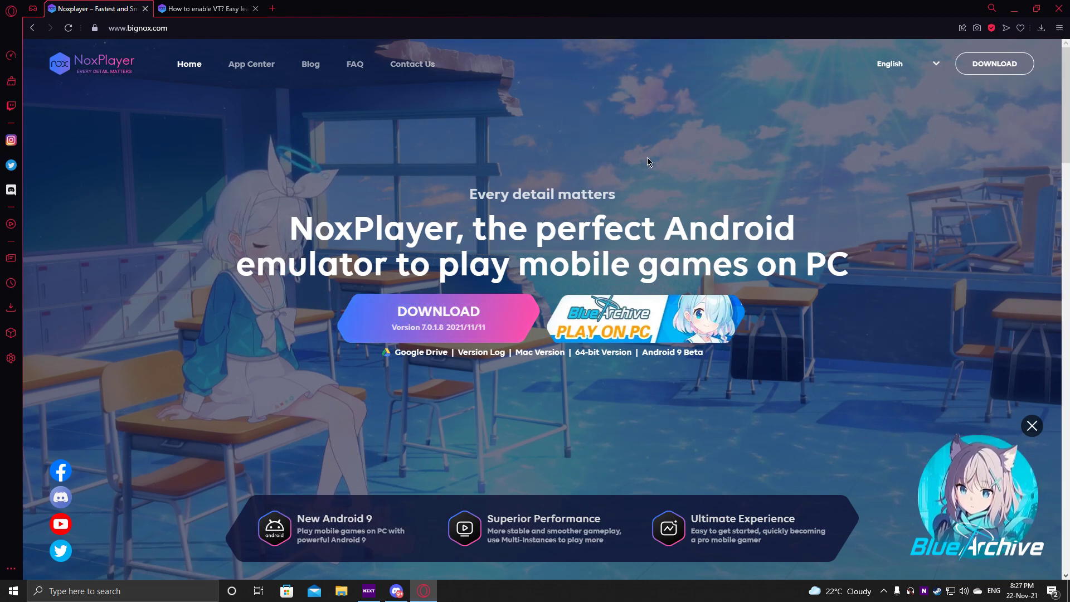
left_click(1014, 6)
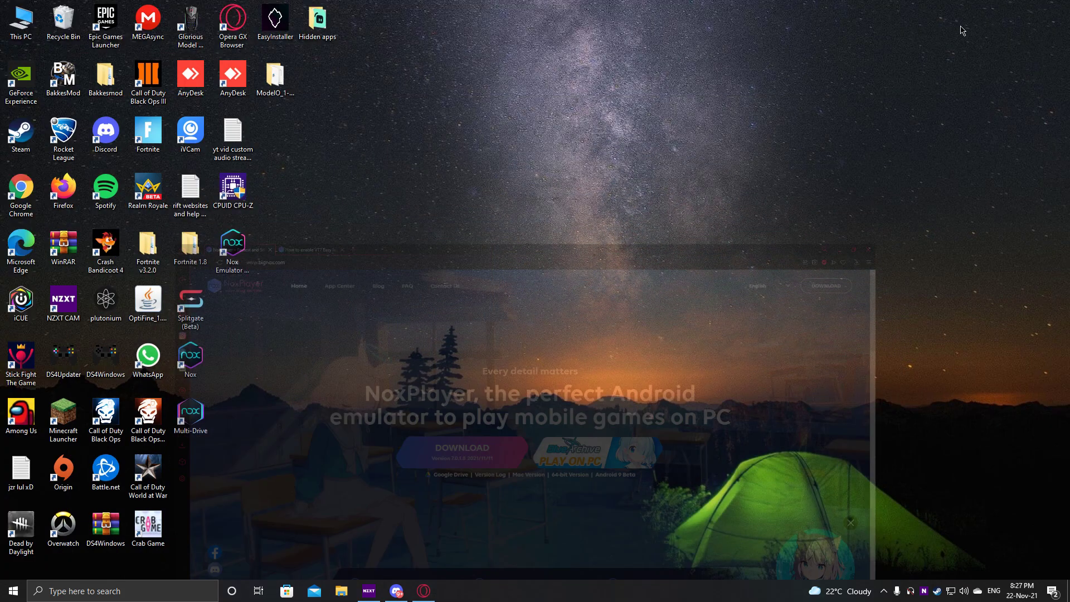
Step: Run nox_setup_v7.0.1.8_full_intl from the Downloads folder in File Explorer
left_click(342, 595)
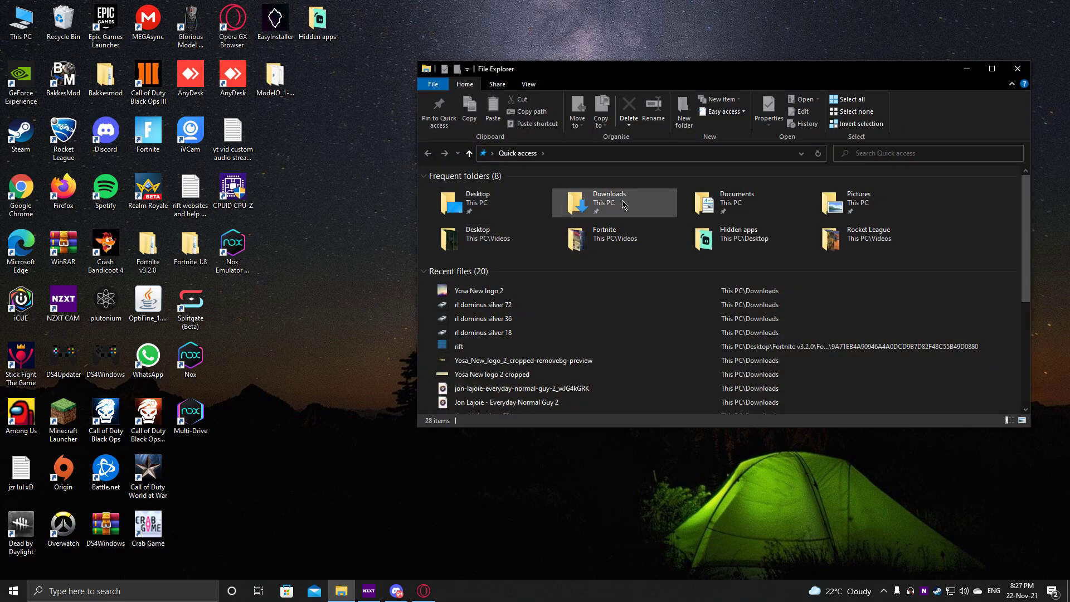
left_click(624, 205)
double_click(624, 204)
left_click(574, 205)
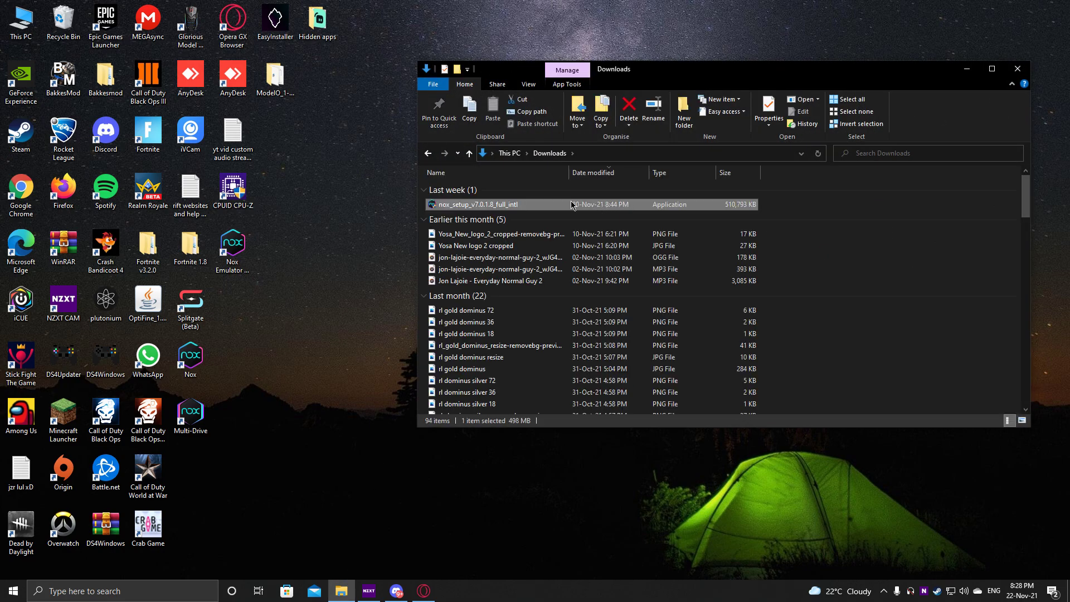
double_click(547, 209)
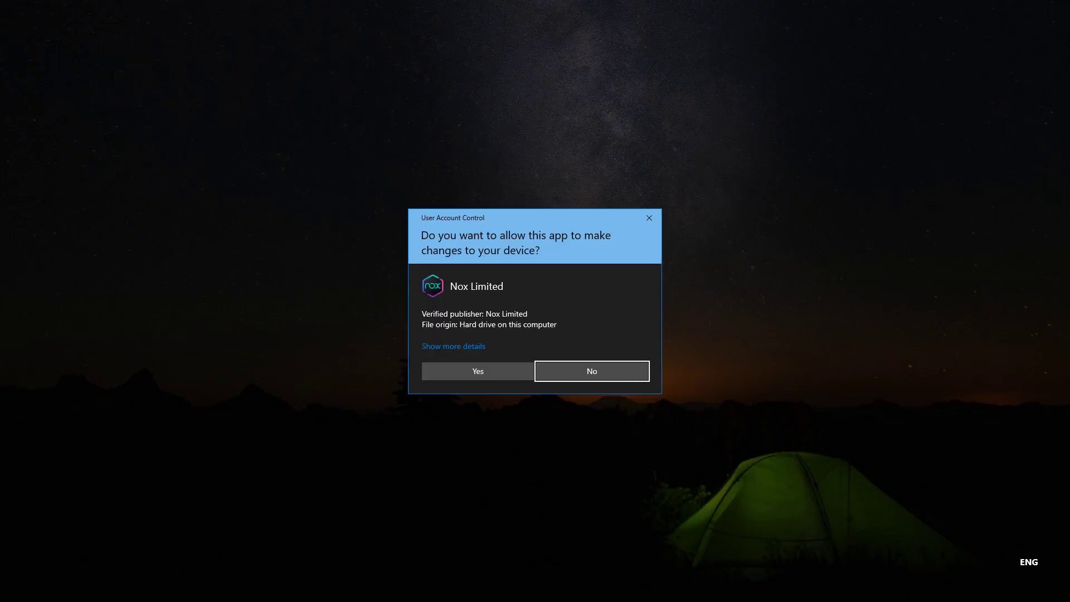
Step: Allow the Nox installer, quit it without overwriting, and minimize the Downloads window
left_click(477, 371)
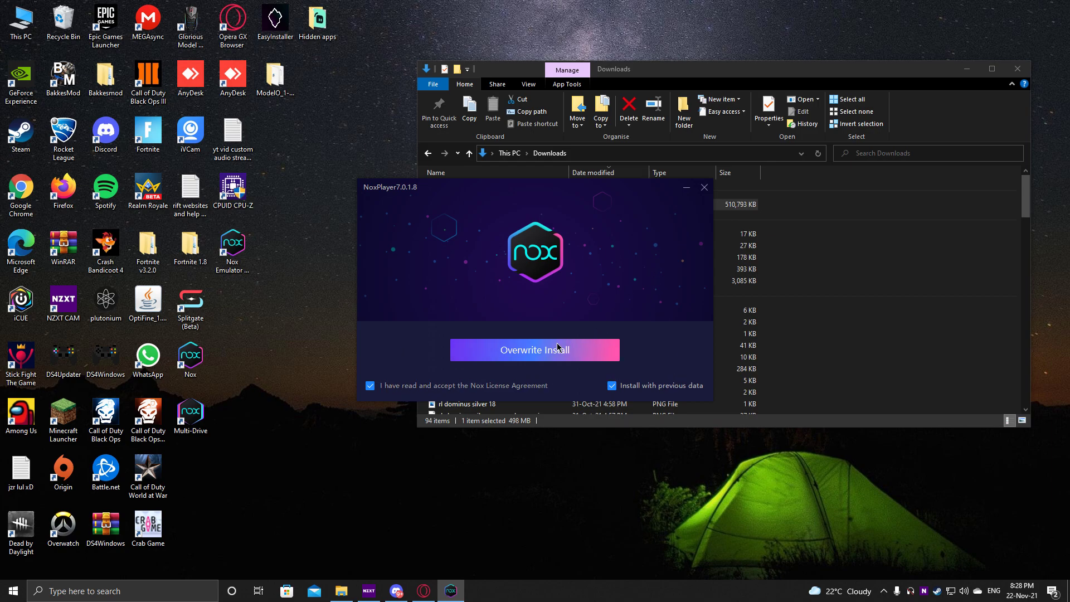
left_click(705, 192)
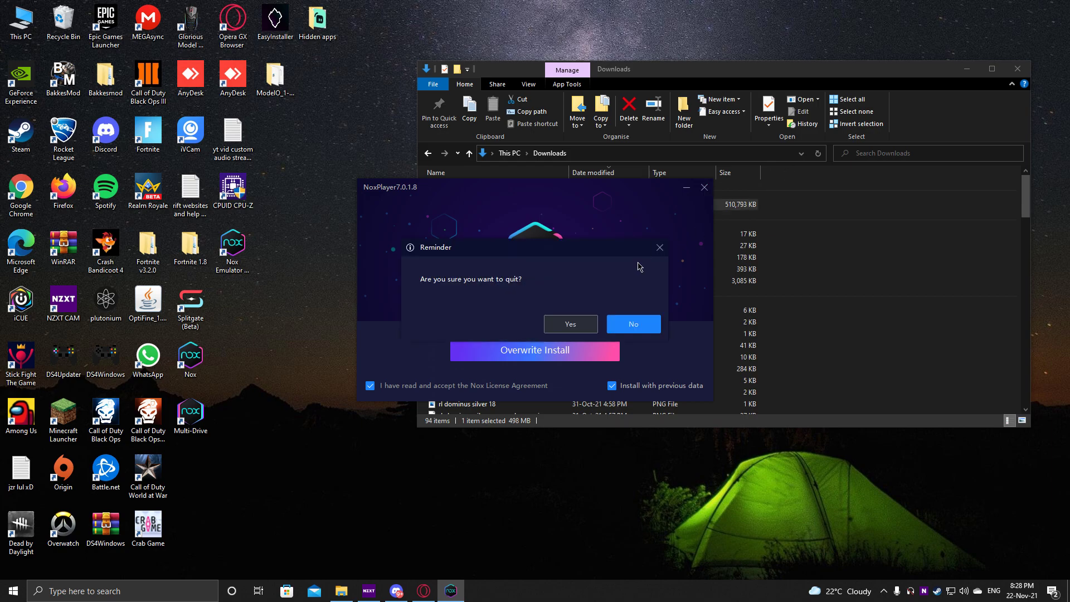
left_click(570, 325)
left_click(967, 68)
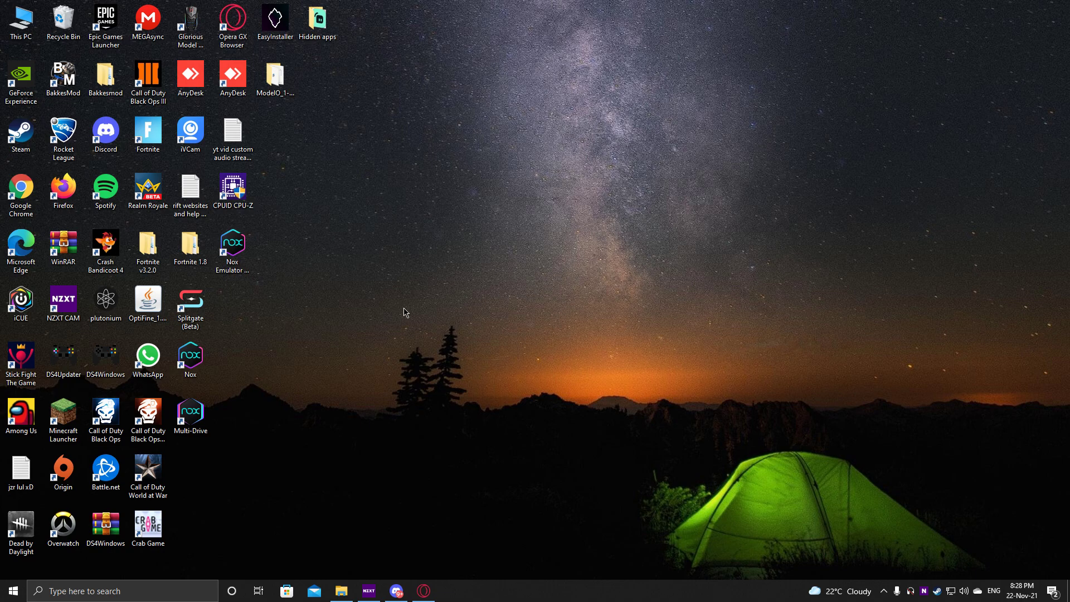
Step: Move the Nox and Multi-Drive shortcuts to mid-desktop, then return Nox beside WhatsApp
left_click_drag(366, 318, 189, 431)
left_click_drag(301, 345, 170, 435)
left_click_drag(190, 360, 445, 246)
left_click(691, 127)
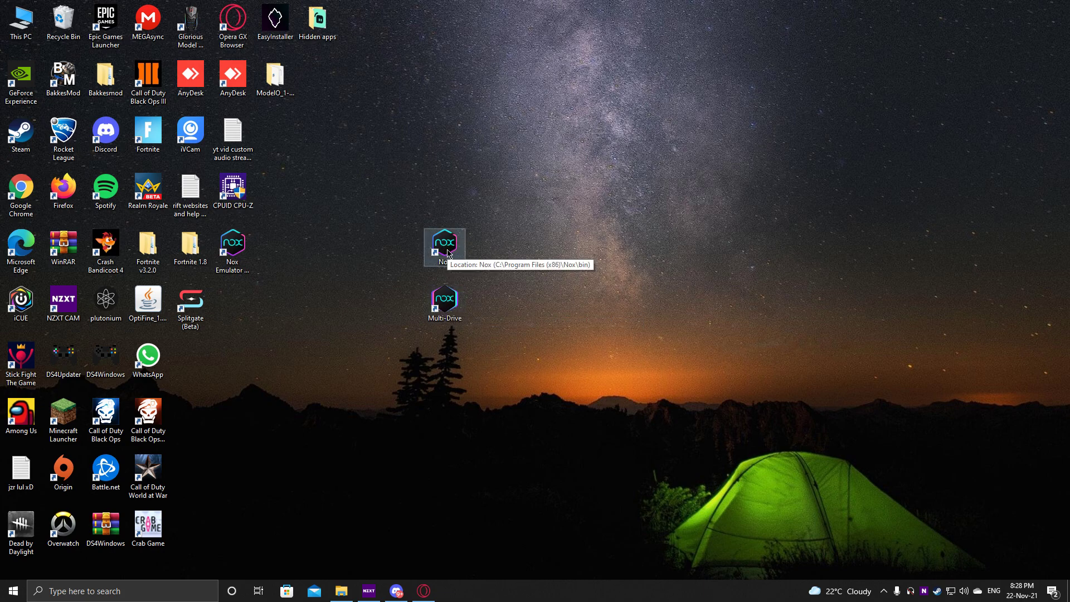
left_click_drag(447, 252, 196, 369)
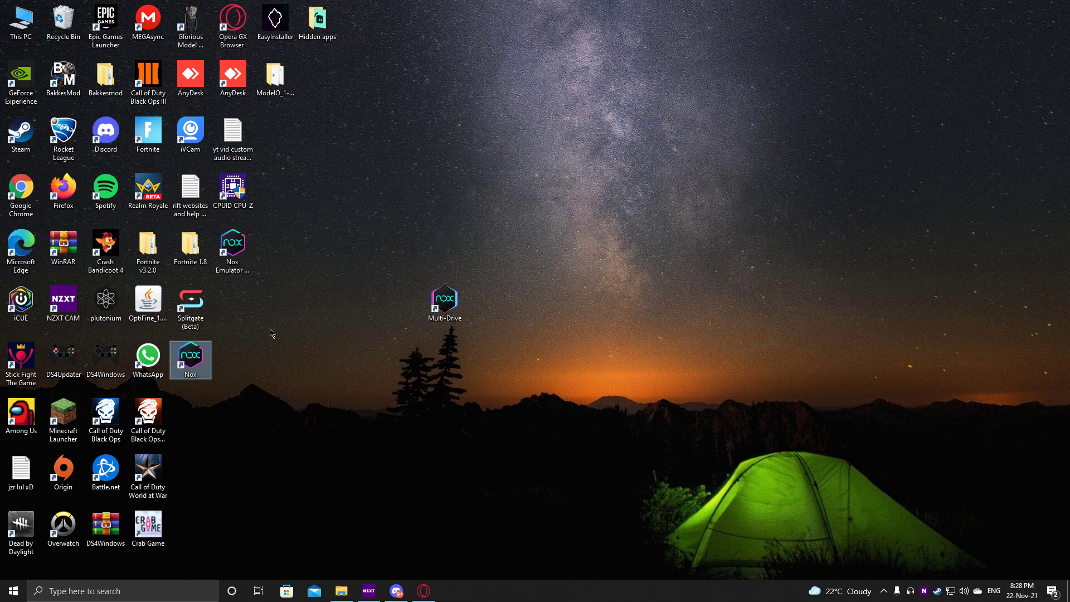
left_click_drag(524, 233, 373, 352)
Step: Launch Multi-Drive, view the Android versions under Add emulator, then dismiss that panel
double_click(448, 308)
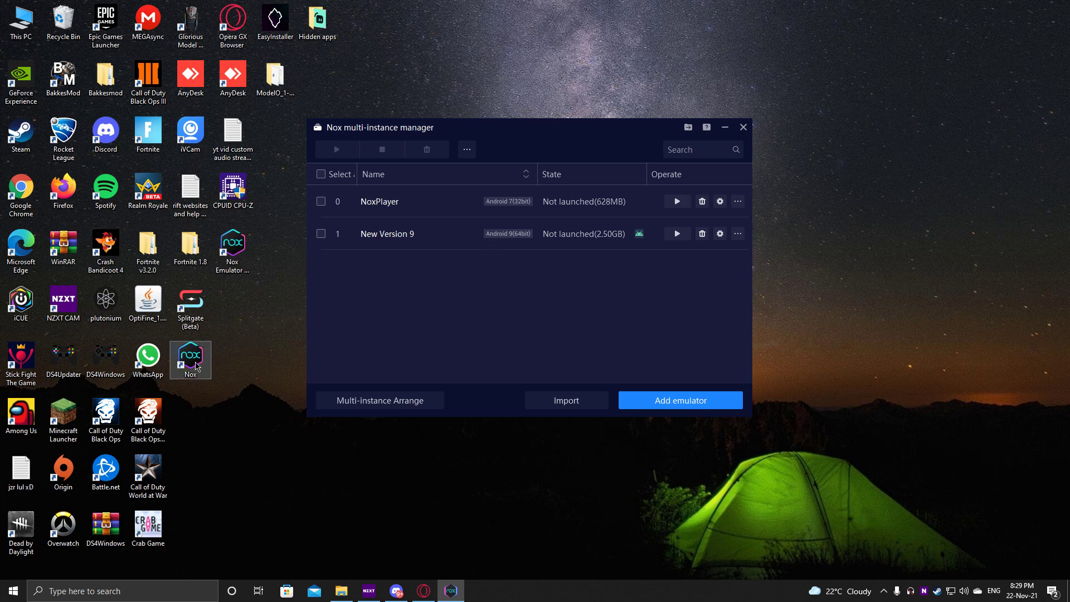
left_click_drag(208, 359, 258, 347)
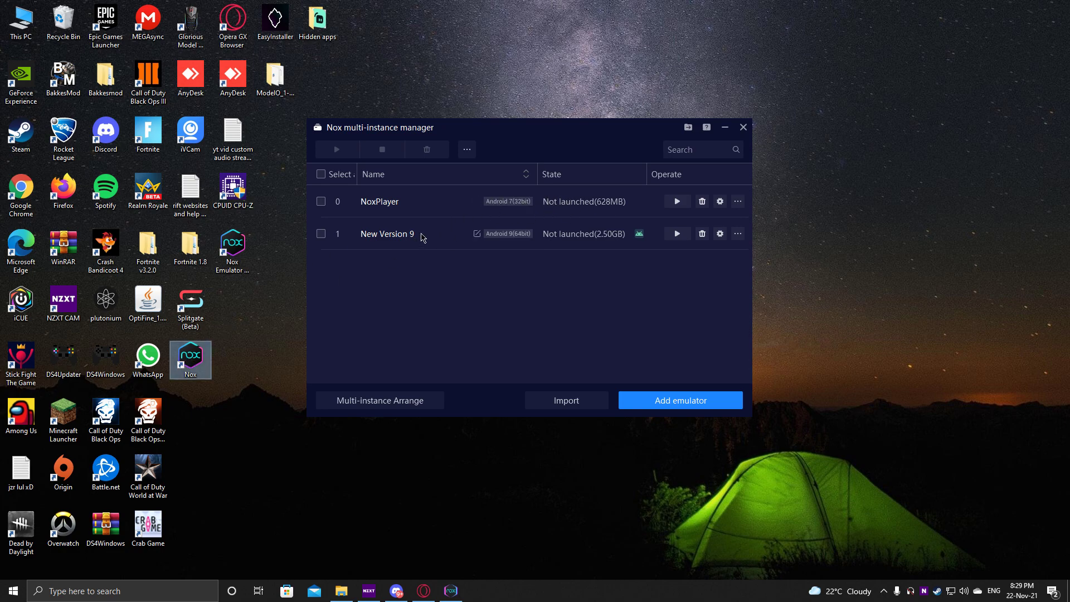
left_click(512, 316)
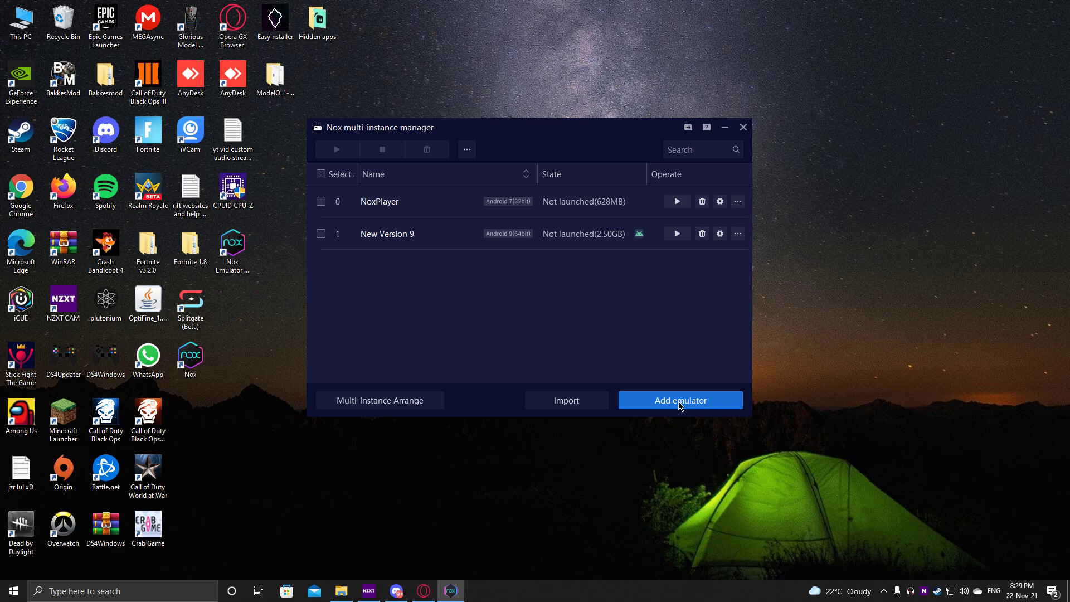
left_click(680, 405)
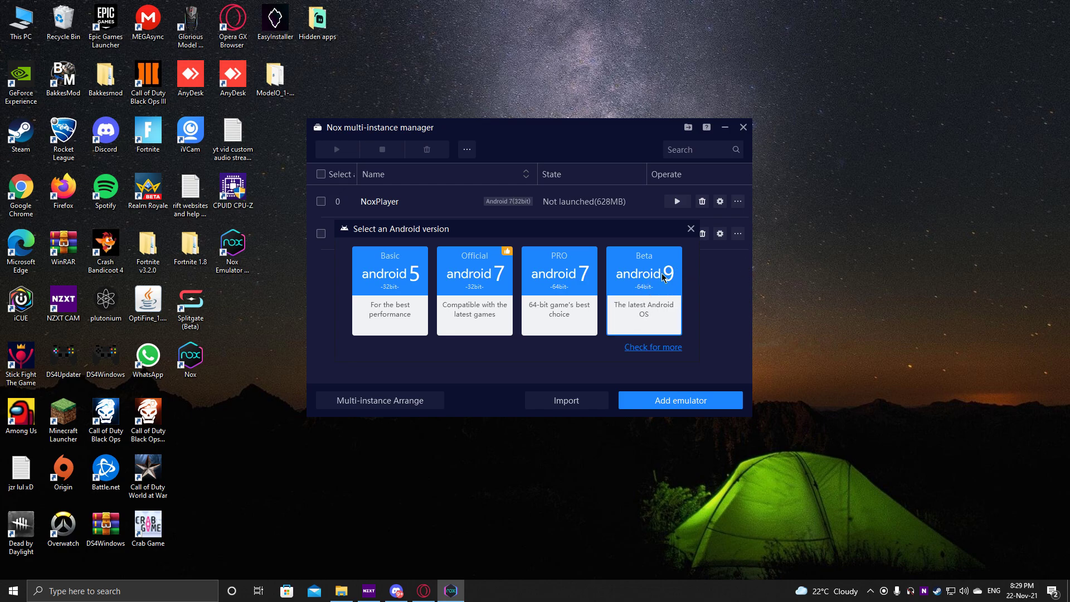
left_click(691, 228)
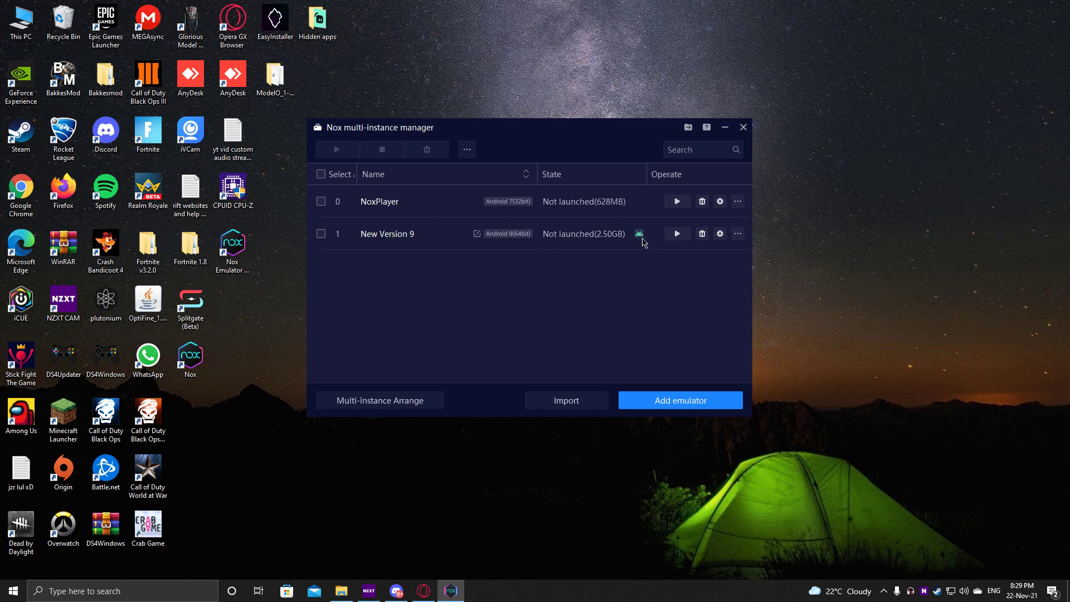
Step: Create a desktop shortcut for New Version 9, minimize the manager, and rearrange the icons
left_click(739, 236)
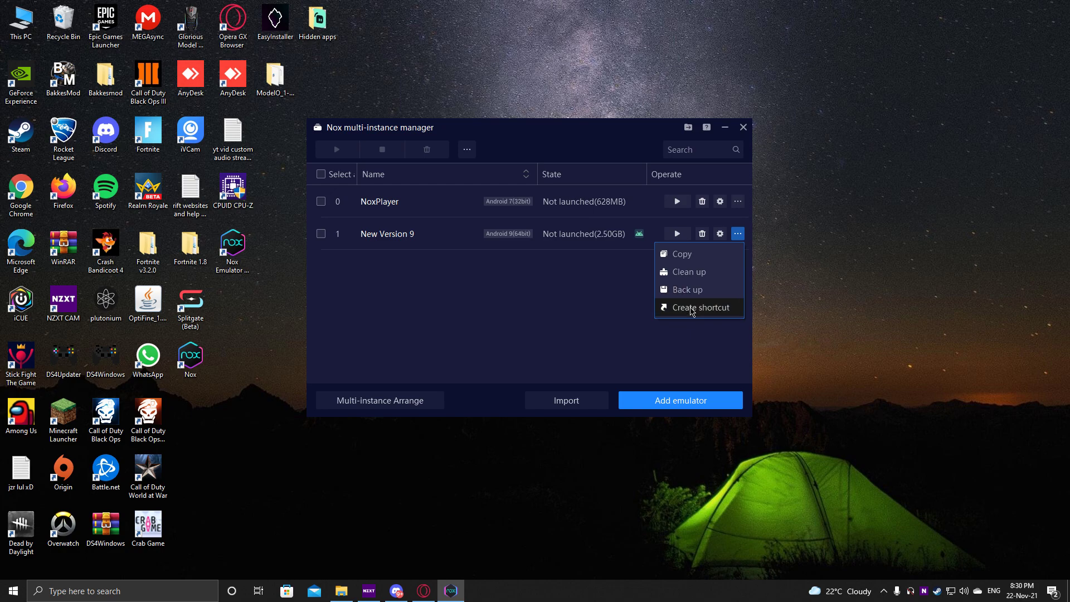
left_click(597, 310)
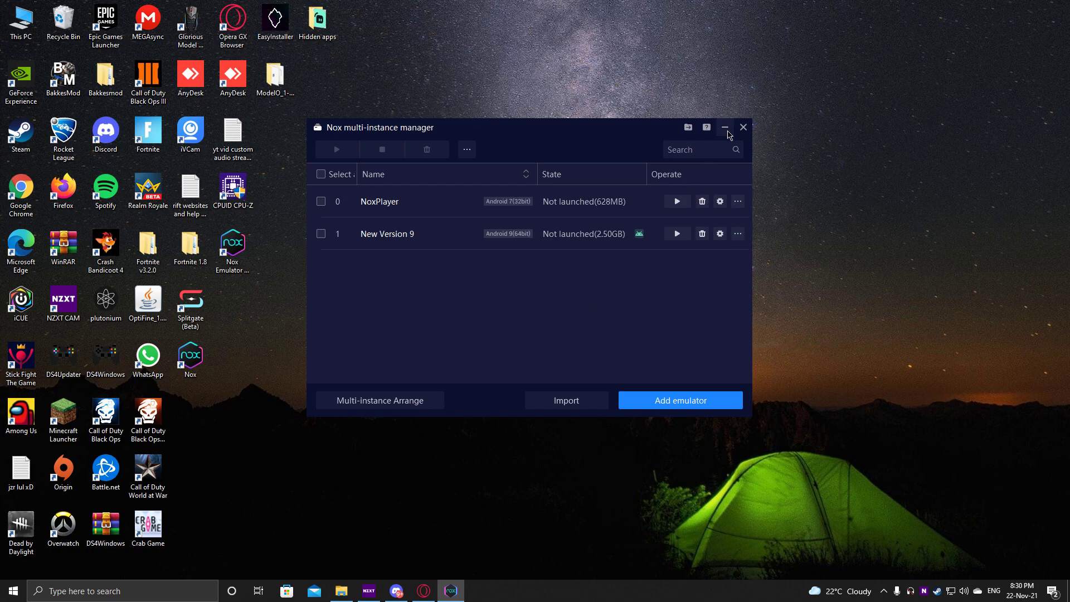
left_click(725, 128)
left_click_drag(448, 310, 276, 357)
left_click_drag(246, 258, 407, 201)
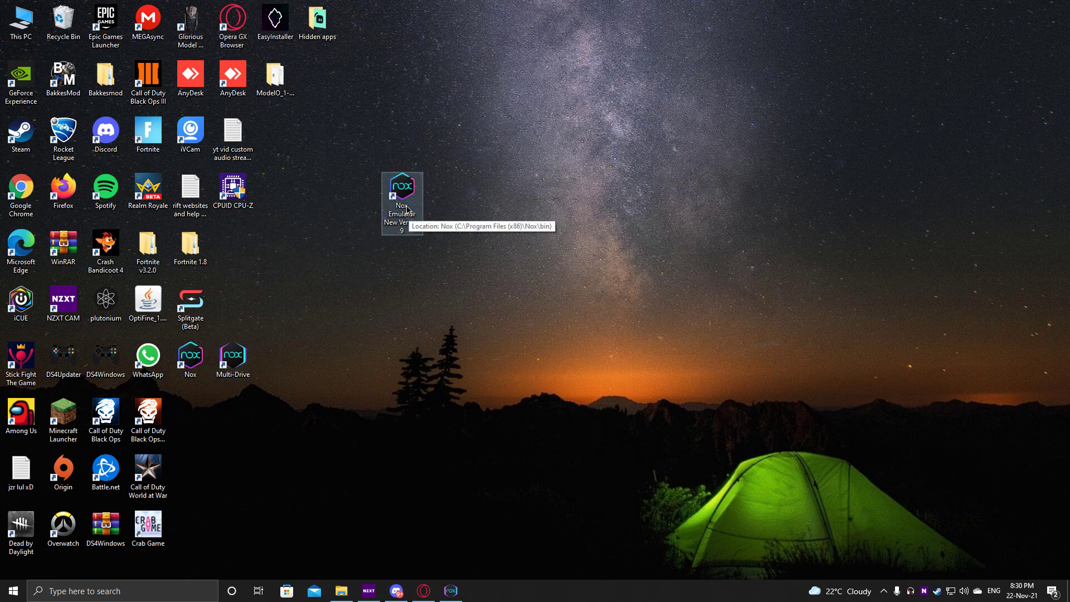
Step: Place the Nox Emulator New Version 9 shortcut in the grid and move Multi-Drive below Nox
left_click(510, 191)
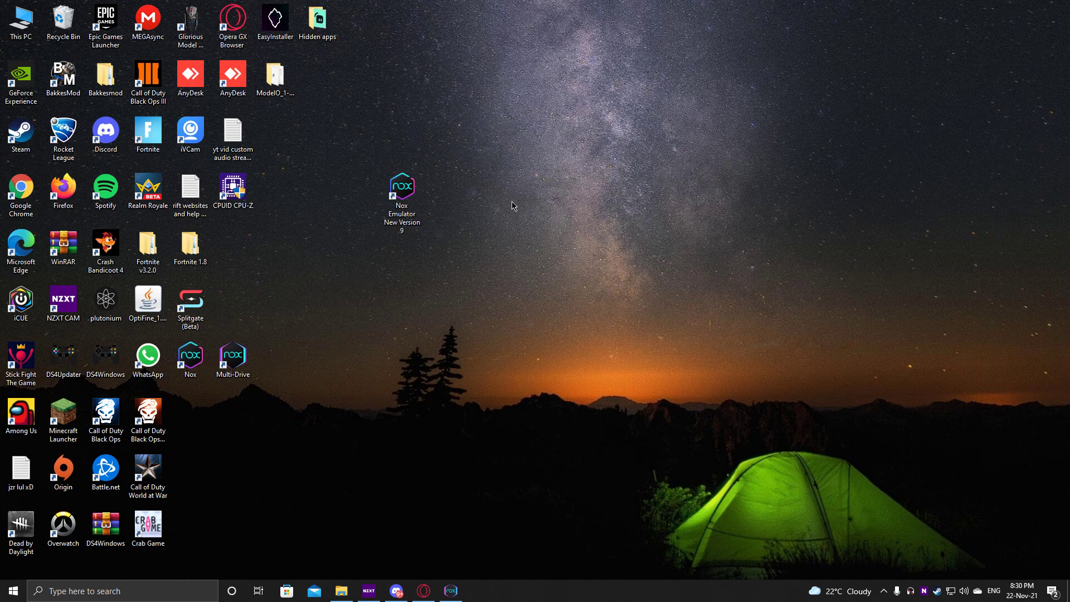
left_click(396, 590)
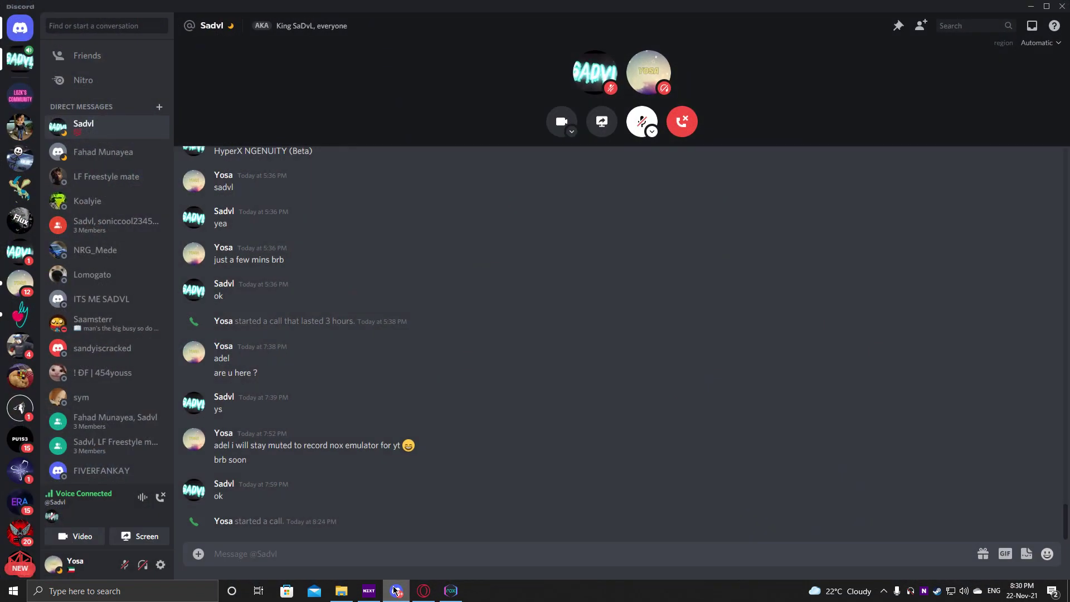
left_click(396, 590)
left_click_drag(495, 167, 236, 246)
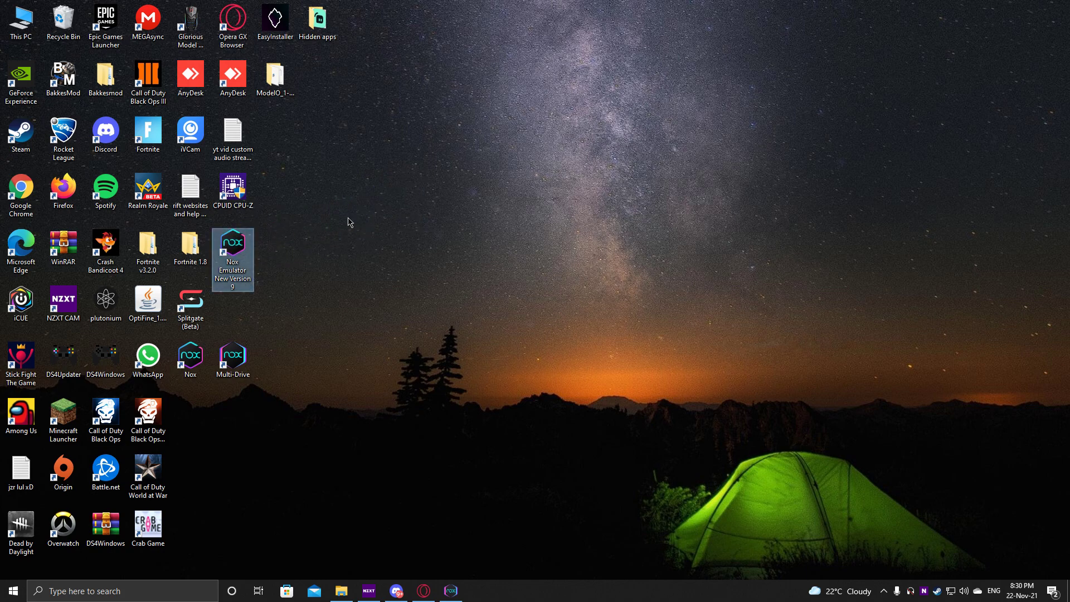
left_click_drag(238, 364, 195, 419)
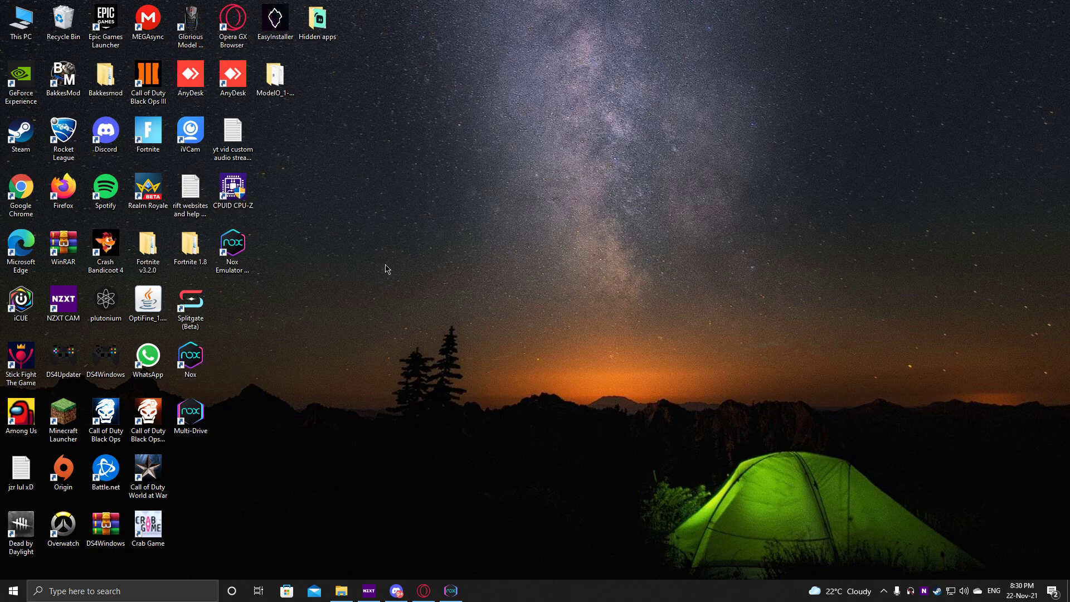
Step: Restore the instance manager from the taskbar and close it
left_click(451, 590)
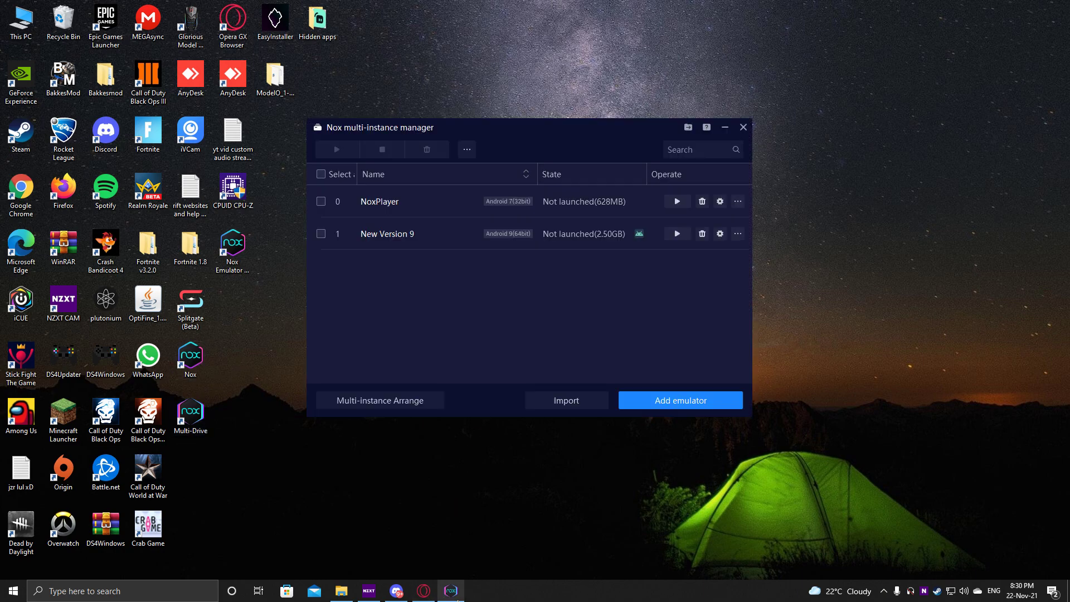
left_click(742, 127)
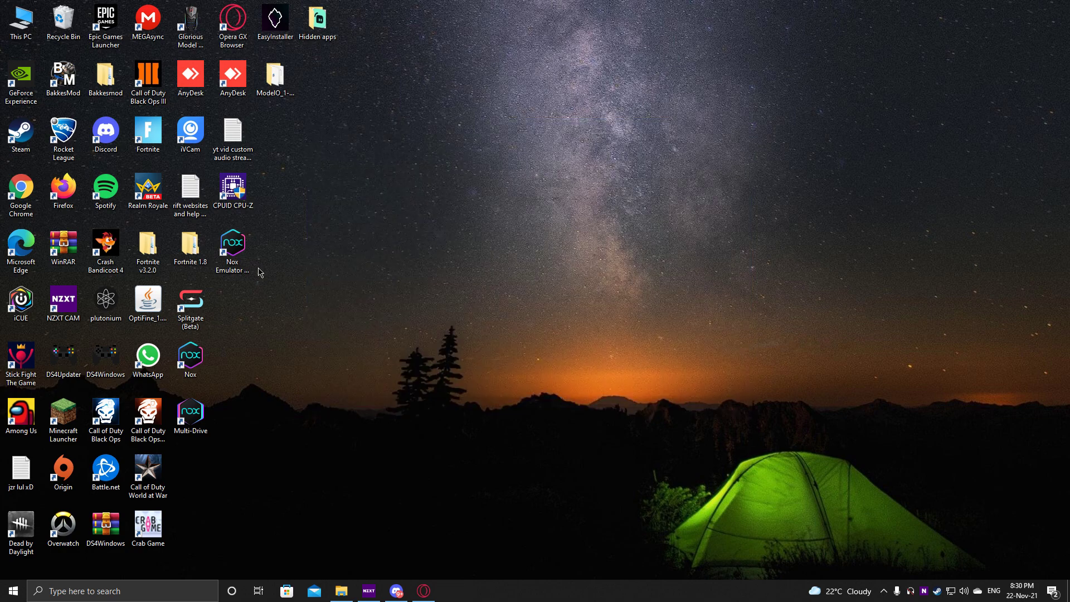
left_click_drag(244, 256, 245, 258)
Step: Bring Opera GX back and show the 'How to enable VT?' tutorial tab
left_click(424, 591)
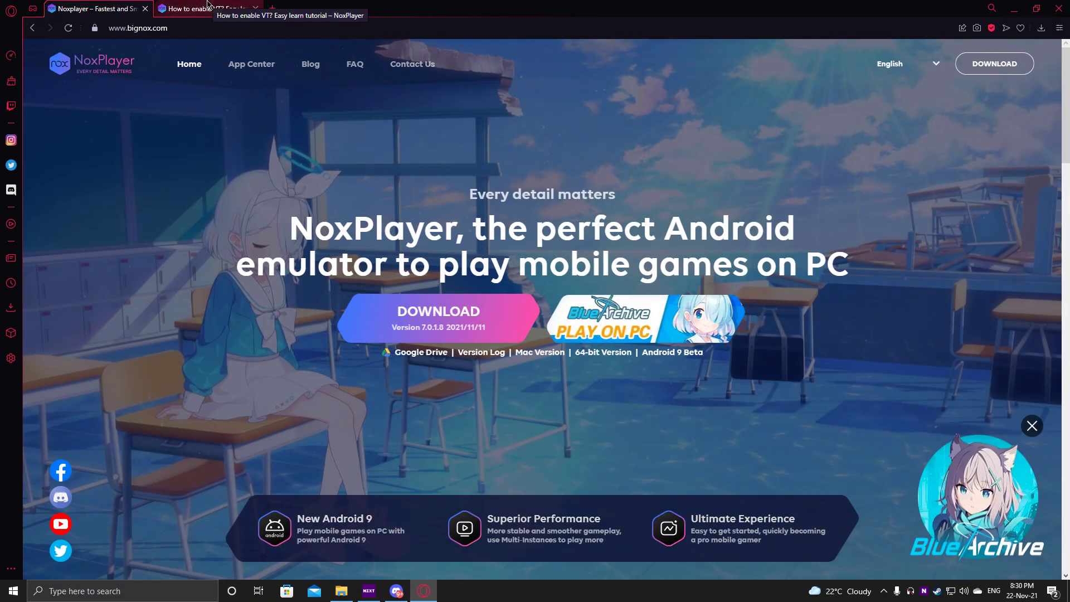
left_click(208, 6)
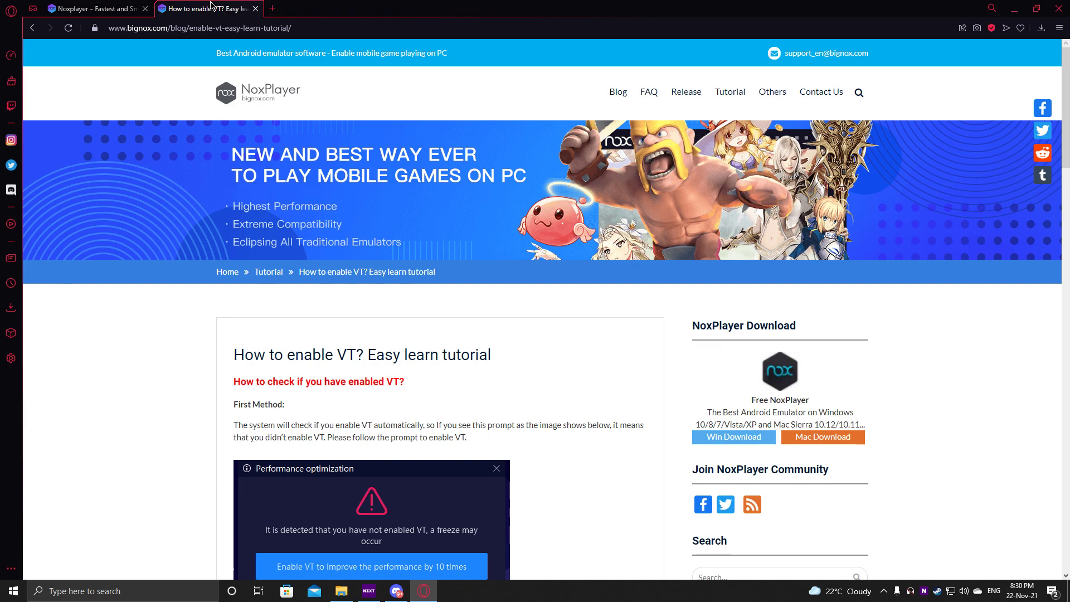